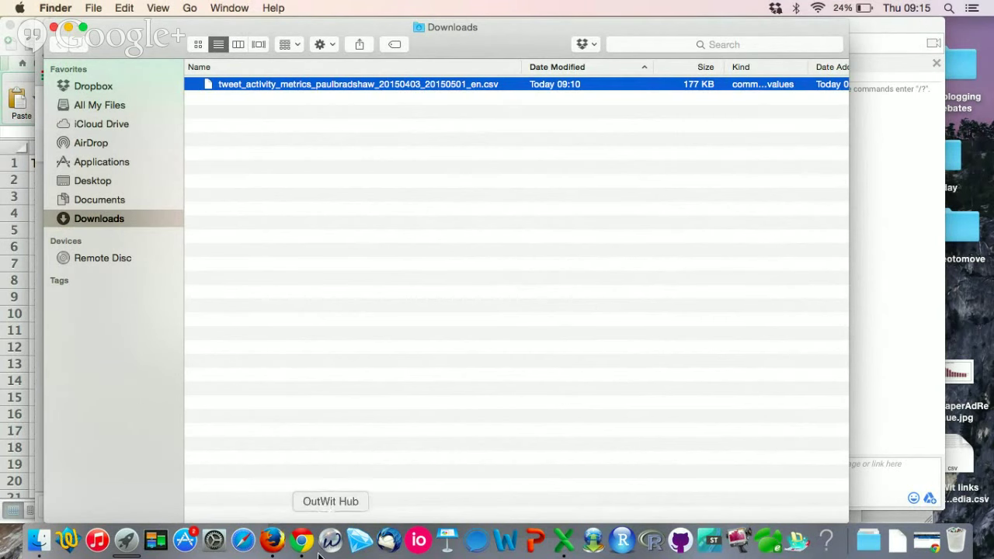
Switch from Finder to Chrome and bring the Twitter Analytics window forward
click(303, 542)
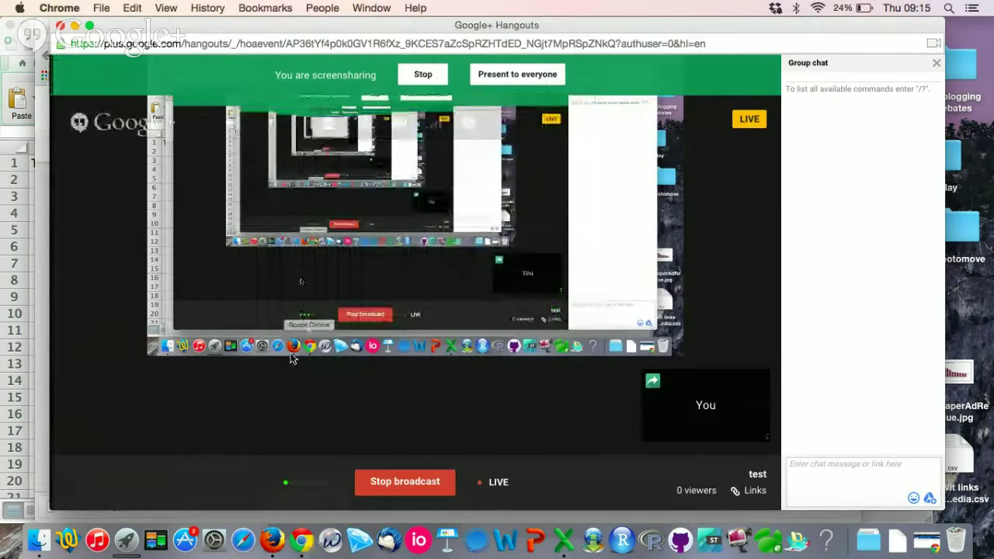
key(super+grave)
Show the Tweet activity analytics page, then return to the Downloads folder holding the CSV
click(190, 31)
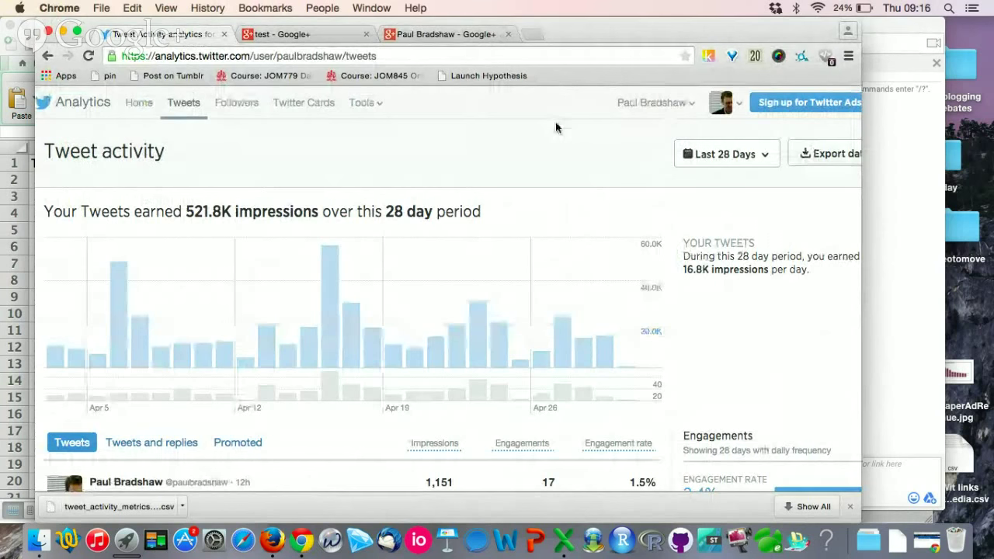
key(super+Tab)
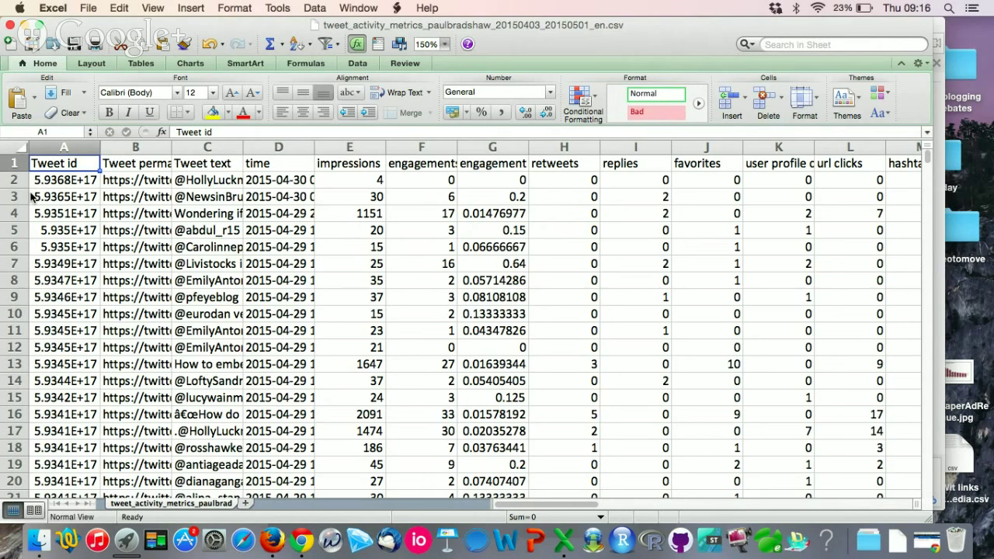
Sort the tweet rows by impressions in descending order, led by 50448 impressions
click(339, 213)
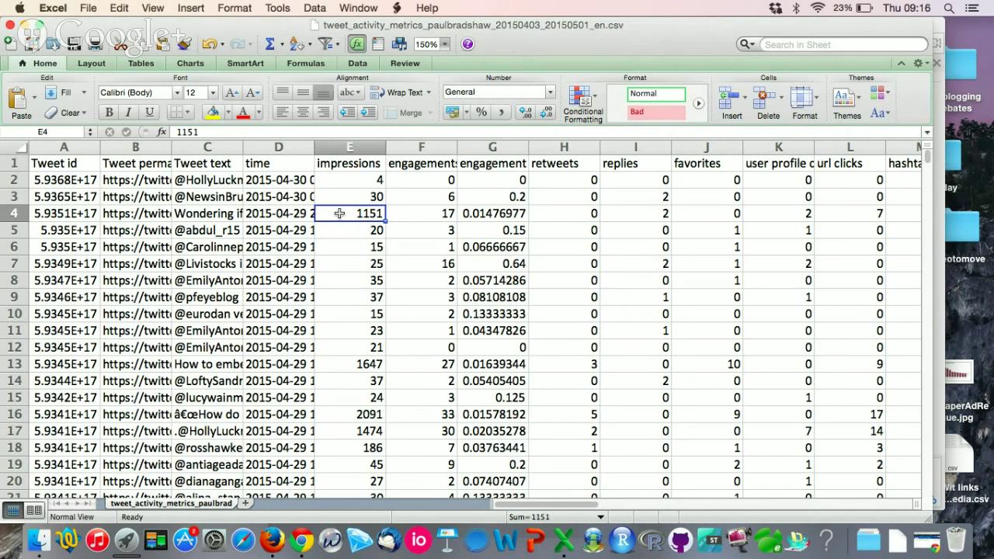
click(297, 44)
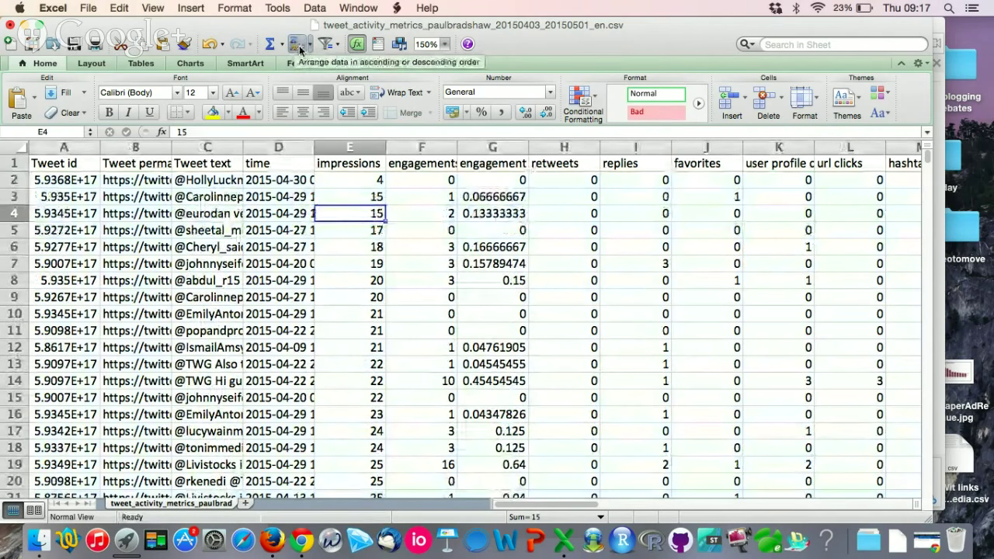
click(299, 45)
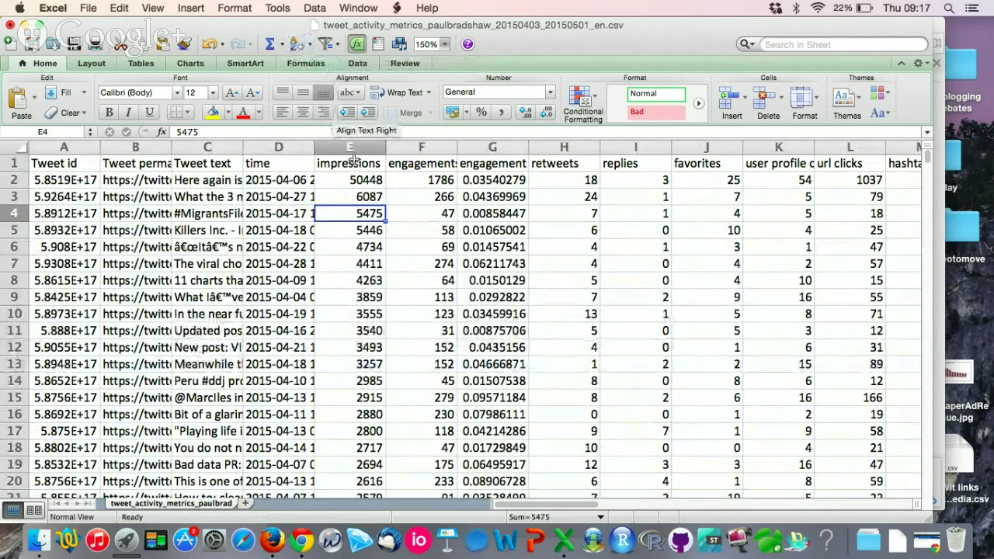
Sort by engagements, largest first, and autofit the engagements and engagement rate columns
click(413, 235)
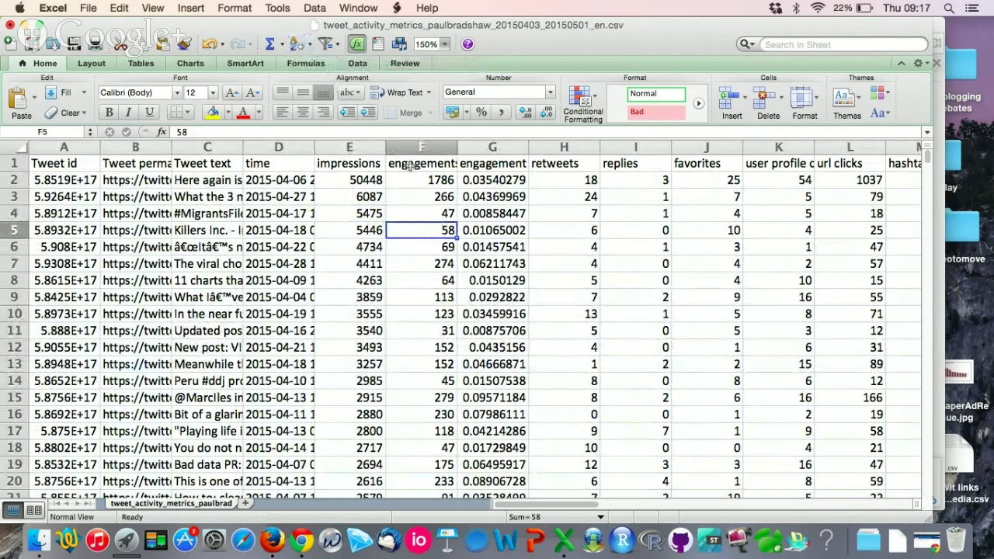
double_click(460, 147)
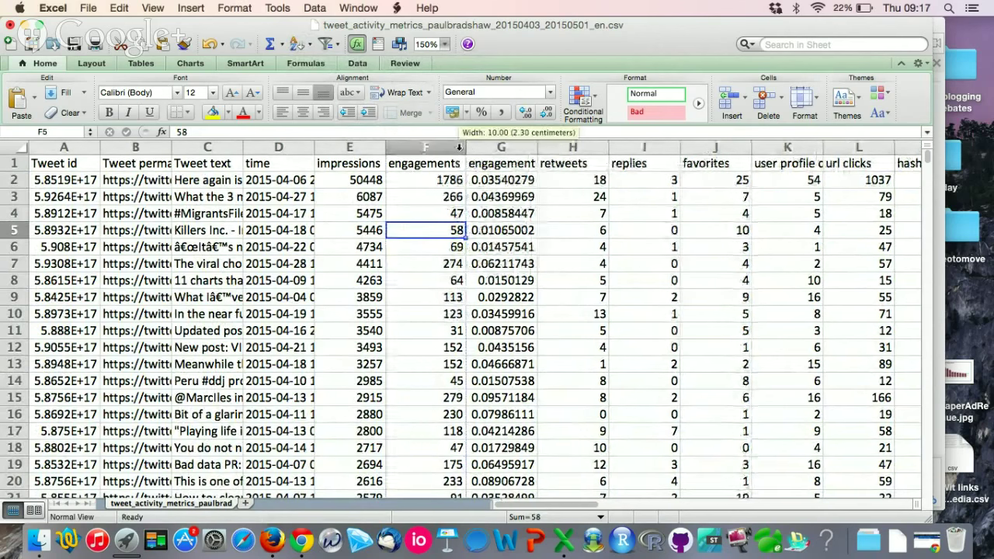
click(295, 45)
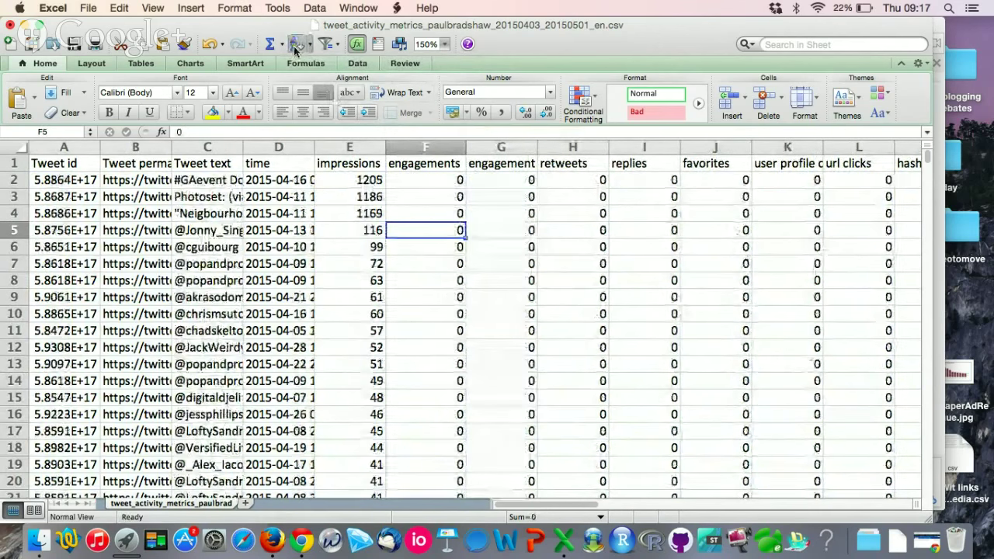
click(295, 45)
key(Up)
key(Up)
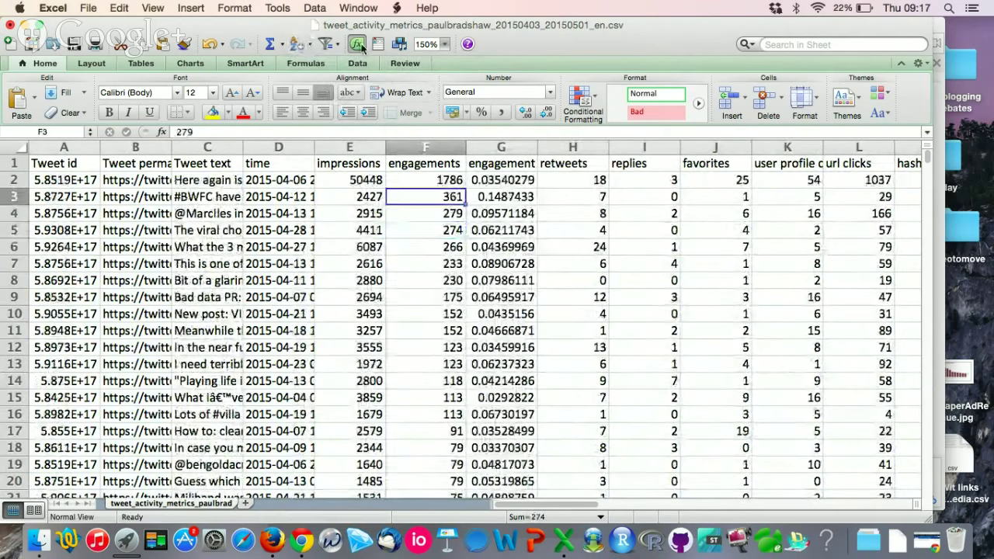
key(Up)
key(Right)
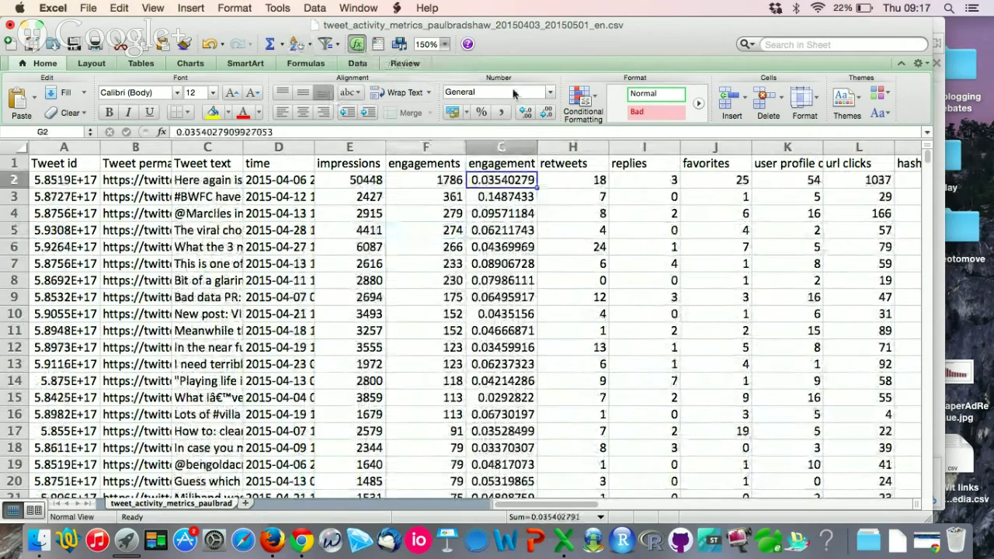
double_click(537, 148)
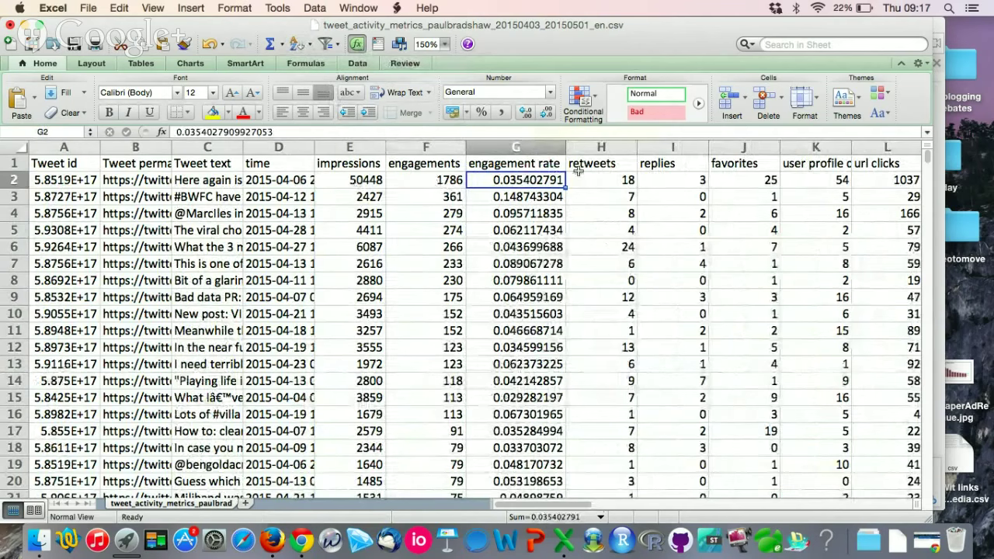
Sort the tweets by retweets descending so the 24-retweet tweet leads
click(631, 181)
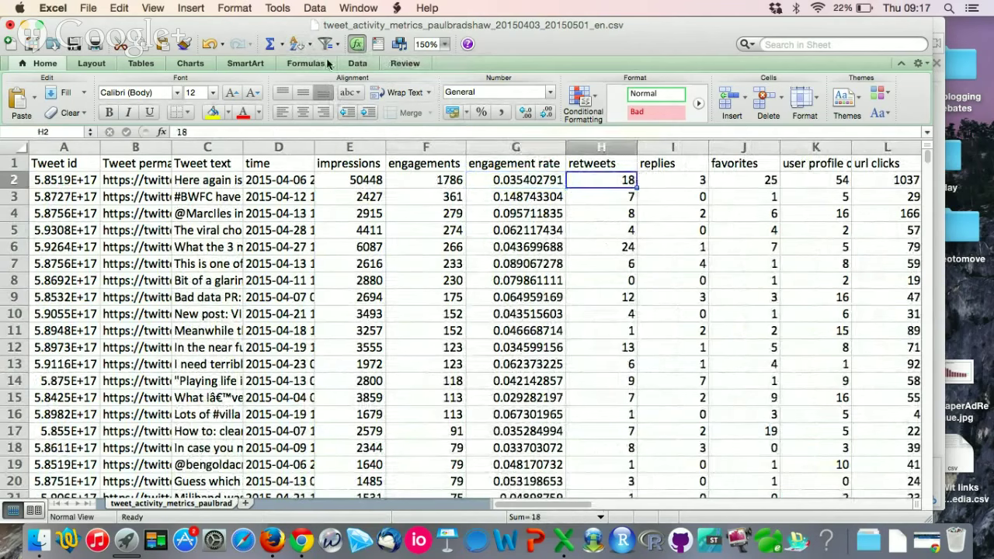
click(301, 46)
click(302, 47)
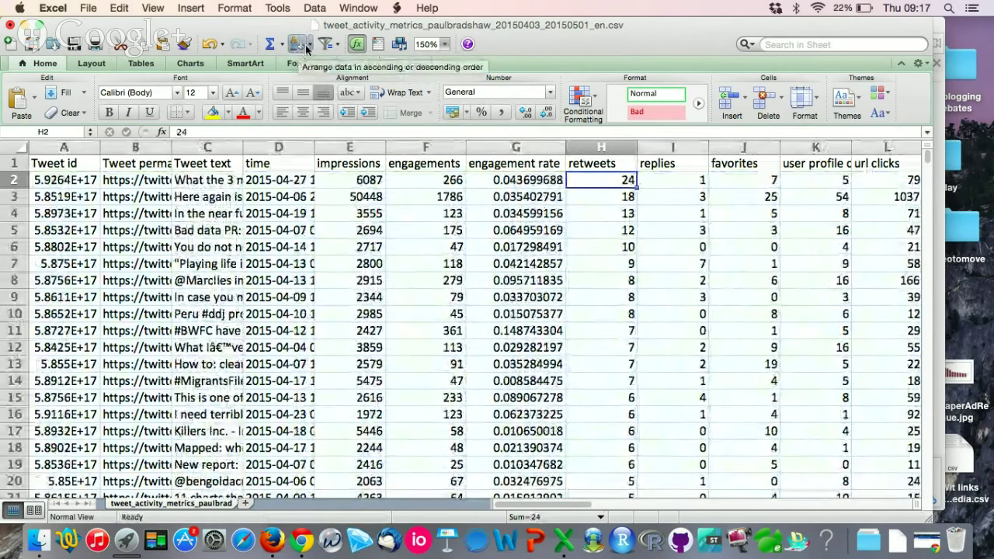
key(Right)
key(Right)
key(Right)
key(Right)
key(Right)
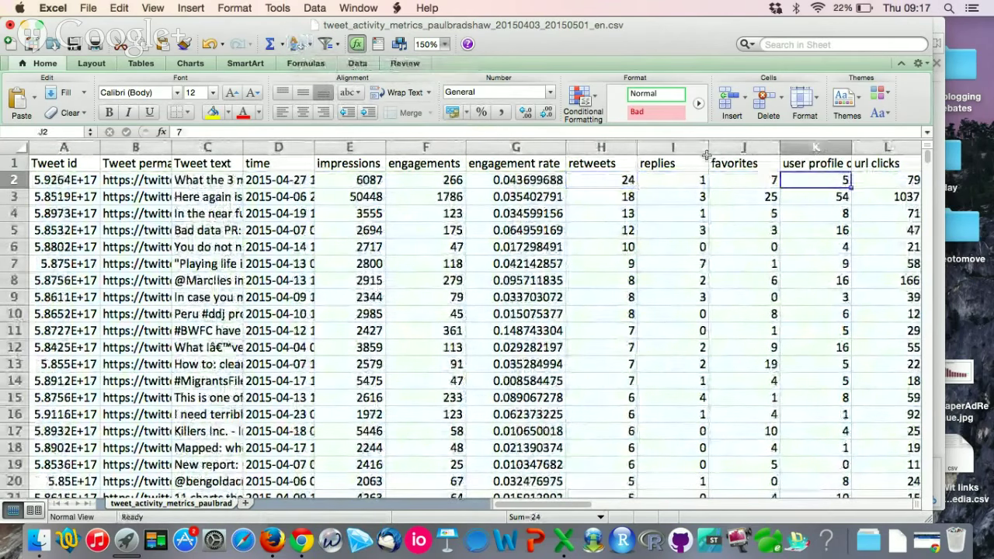
key(Right)
key(Left)
key(Left)
key(Left)
key(Left)
key(Left)
key(Left)
key(Left)
key(Left)
key(Left)
key(Left)
key(Left)
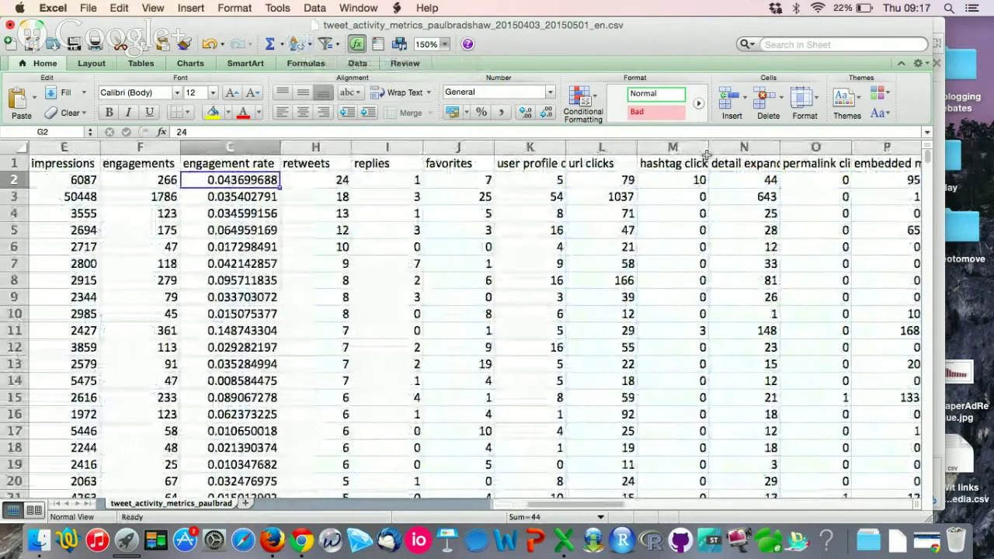
key(Left)
key(Left)
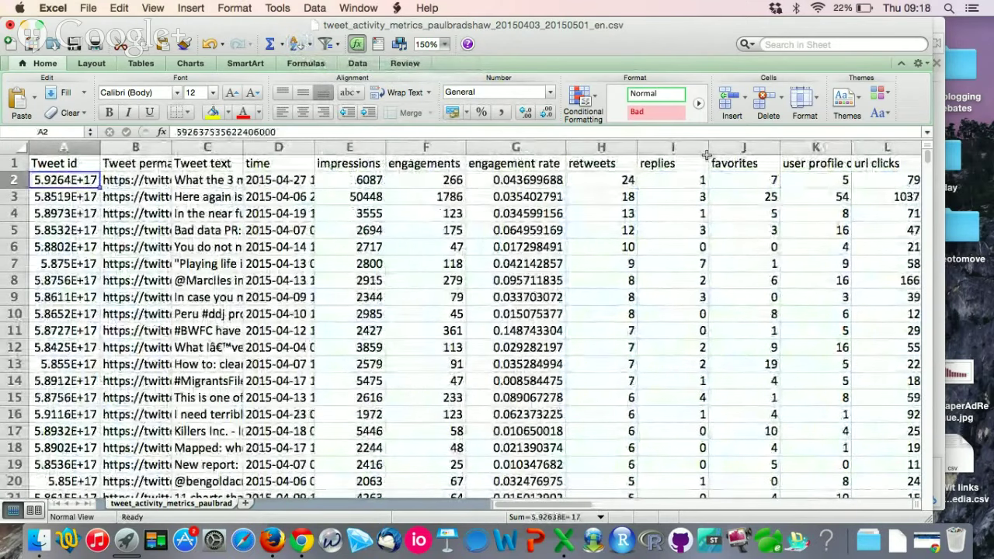
Autofit column D so each tweet's full timestamp is visible
double_click(315, 147)
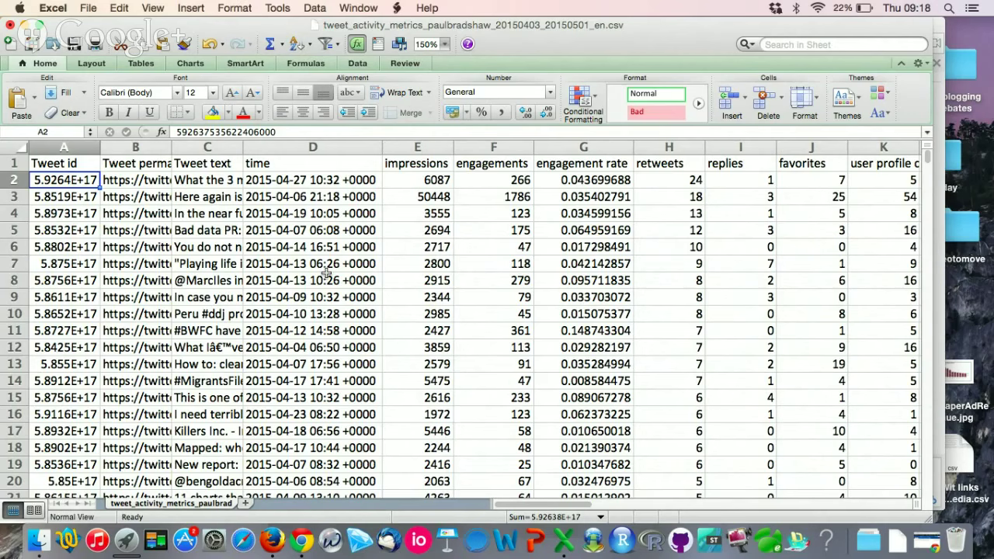
Autofit the embedded media clicks column to show its full header
click(482, 215)
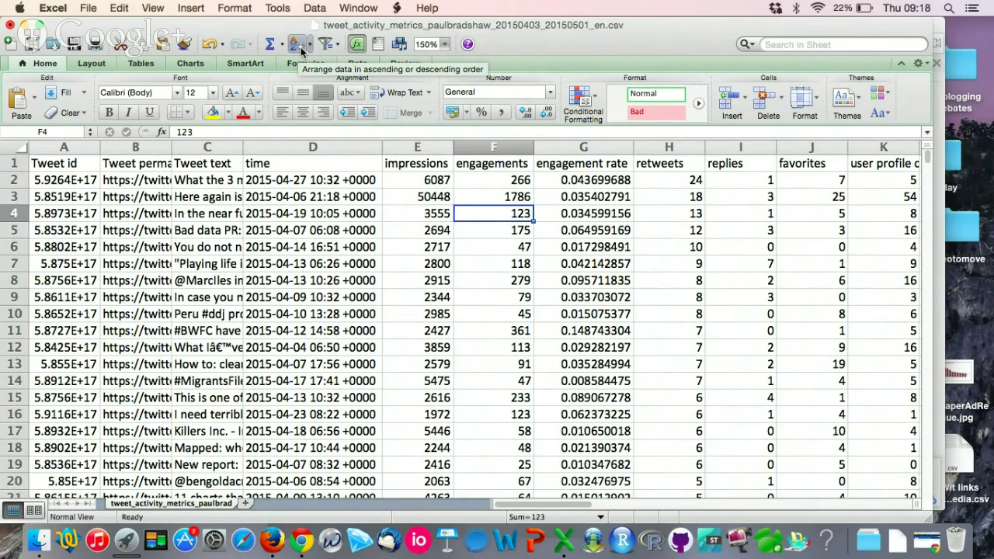
key(Up)
key(Up)
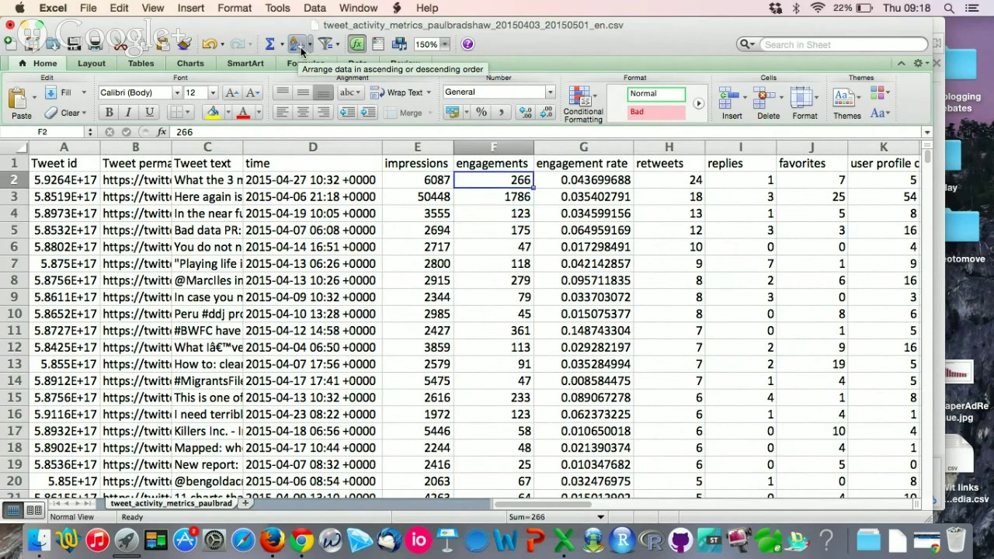
key(Right)
key(Right)
key(Right)
key(Right)
key(Right)
key(Right)
key(Right)
key(Right)
key(Right)
key(Right)
key(Right)
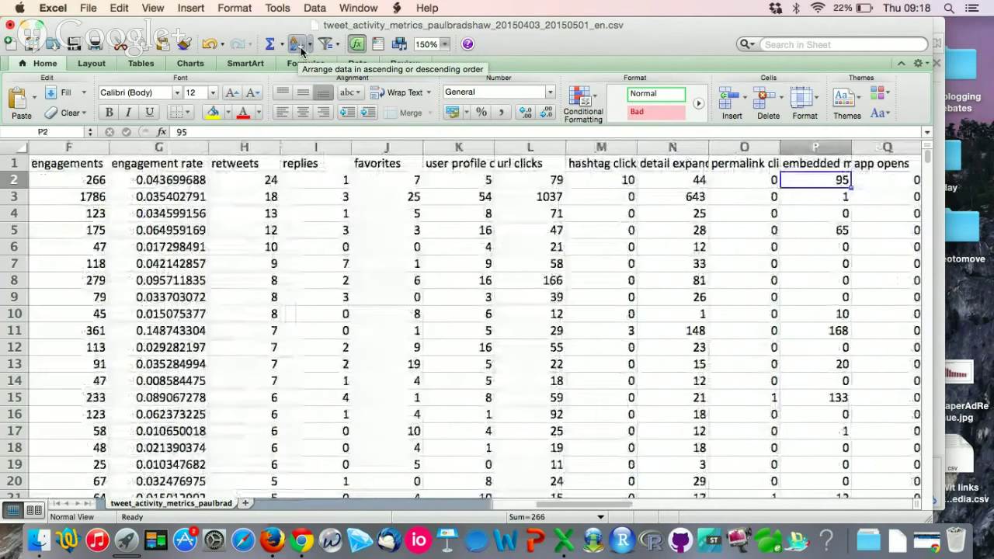
key(Left)
key(Left)
key(Left)
key(Left)
key(Left)
key(Left)
key(Left)
key(Right)
key(Right)
key(Right)
key(Right)
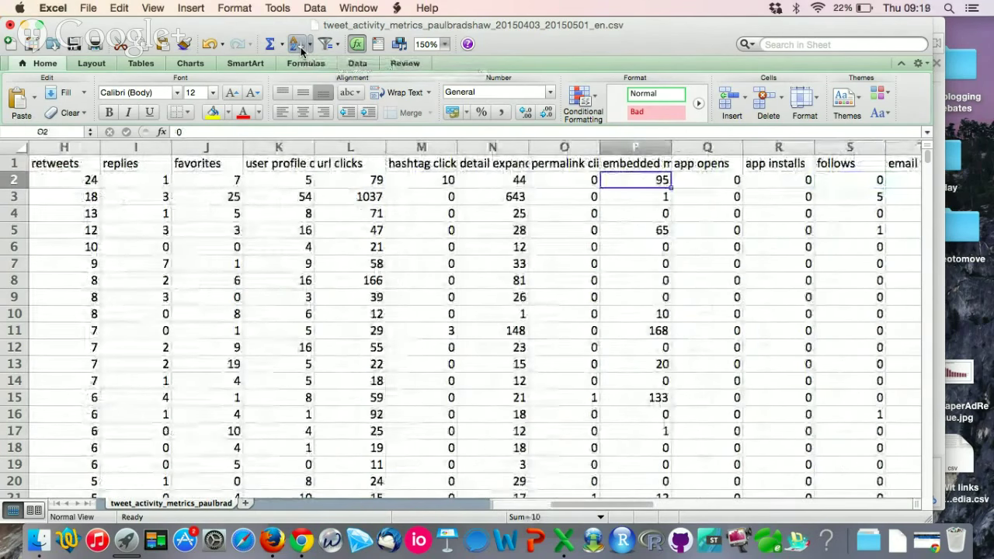
key(Left)
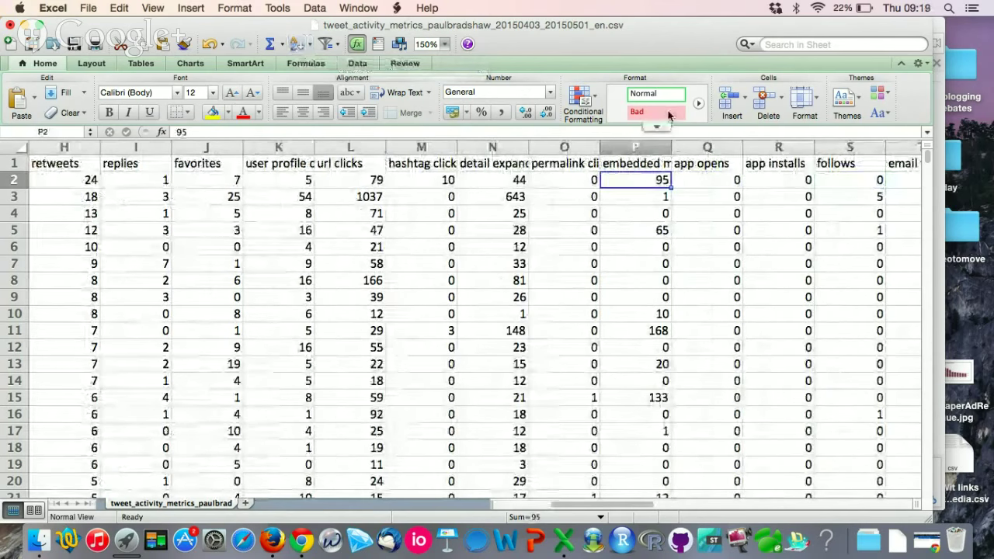
double_click(671, 147)
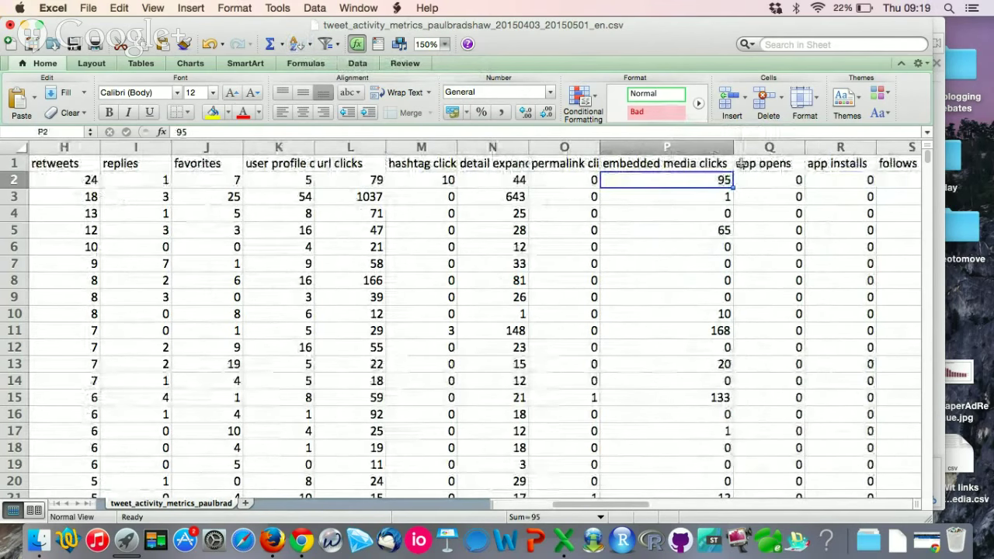
Leave Excel and bring Chrome's Google+ Hangouts broadcast page forward
key(Right)
key(Right)
key(Right)
key(Right)
key(Right)
key(Right)
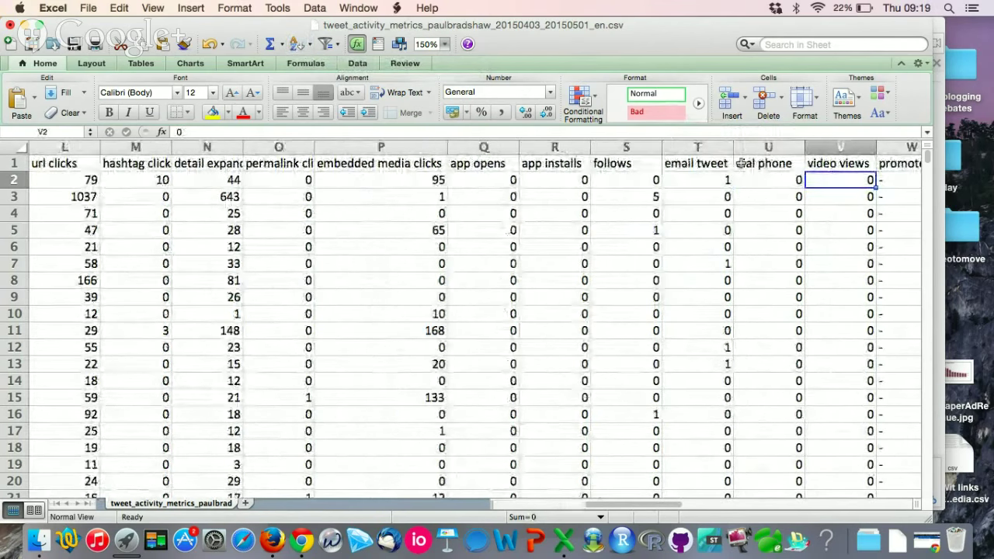
key(super+Tab)
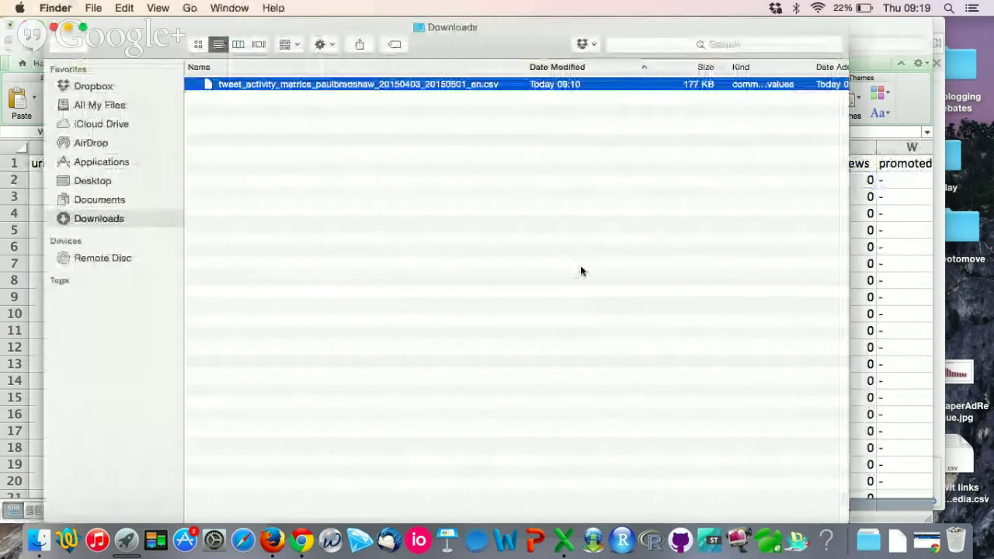
click(301, 540)
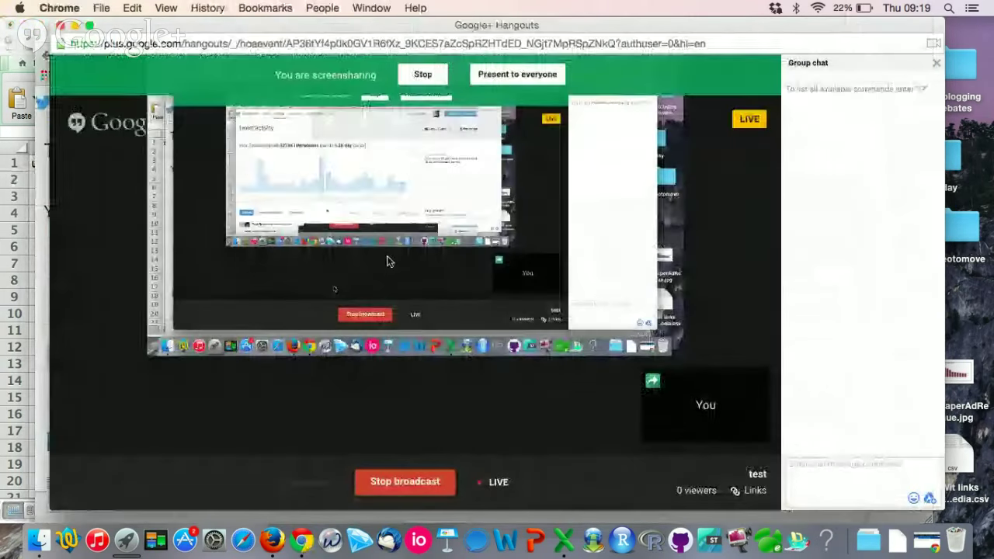